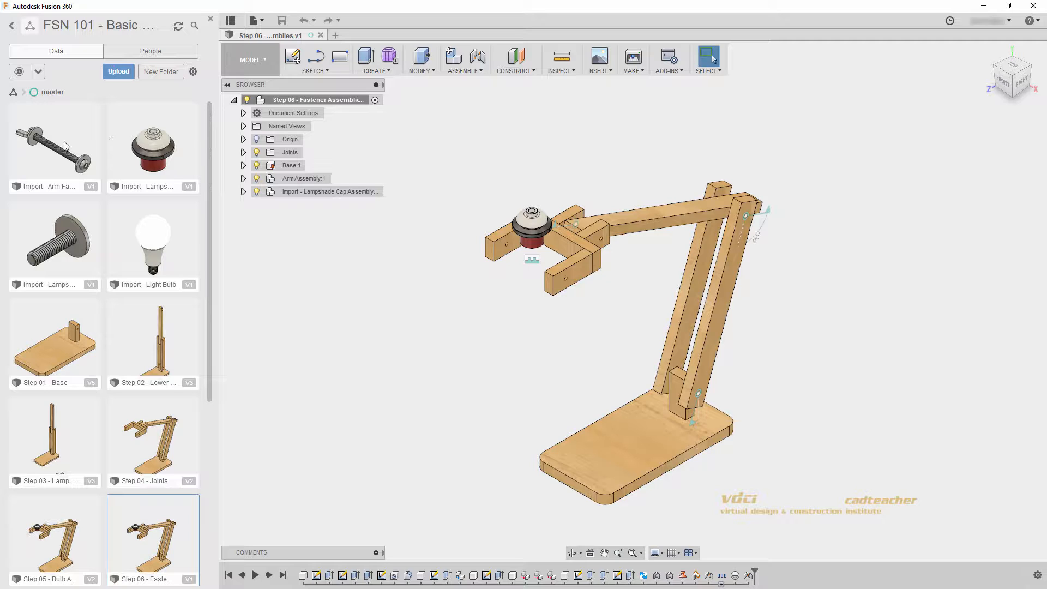
Create a new component under the top-level assembly, name it Fastener Assemblies and keep it active.
key("ctrl")
key("ctrl")
key("ctrl")
right_click(314, 102)
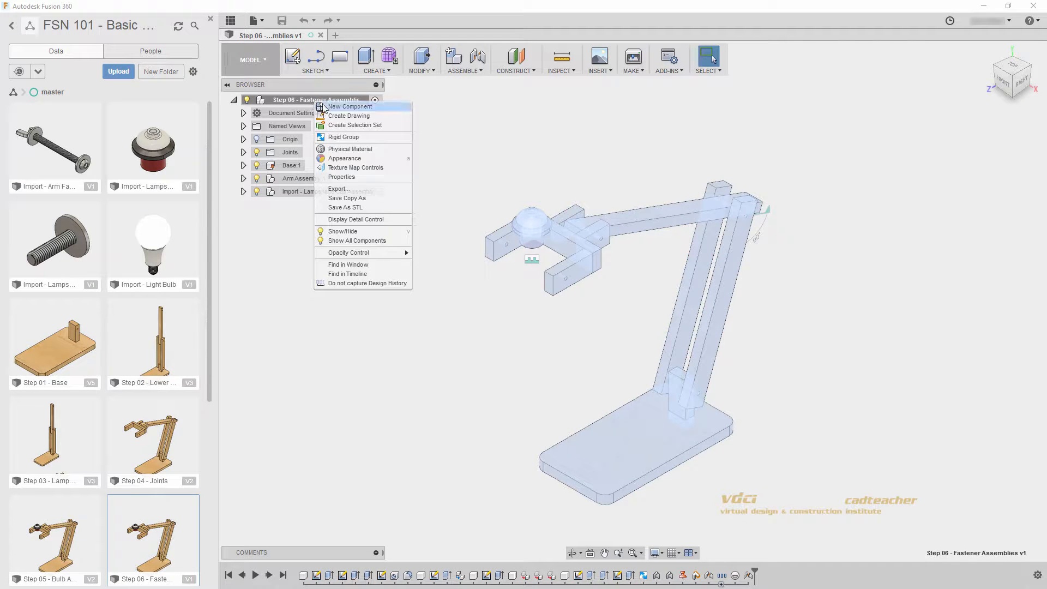
left_click(325, 106)
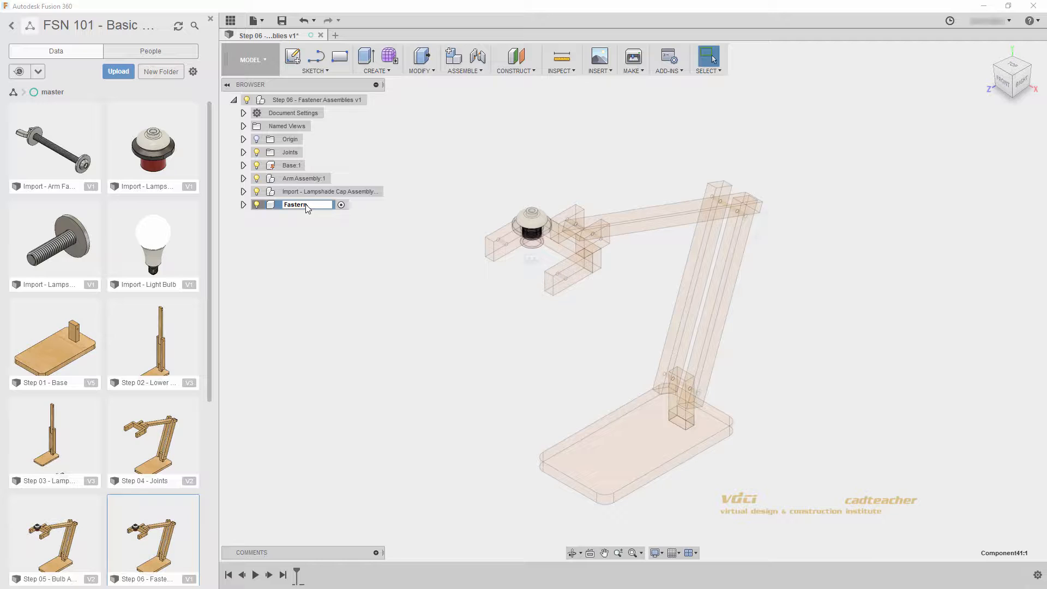
type("Fastener Assemblies")
key("Return")
left_click(363, 205)
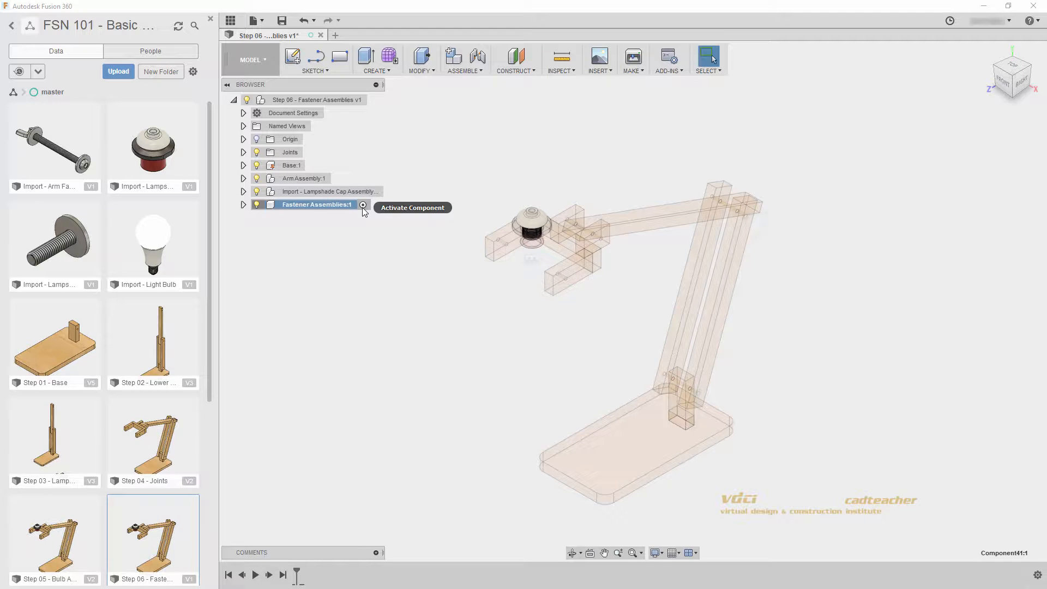
Insert the Import - Arm Fasteners Assembly design and move it about 64 mm in Y and 96 mm in Z, beside the base post.
left_click_drag(40, 132, 391, 282)
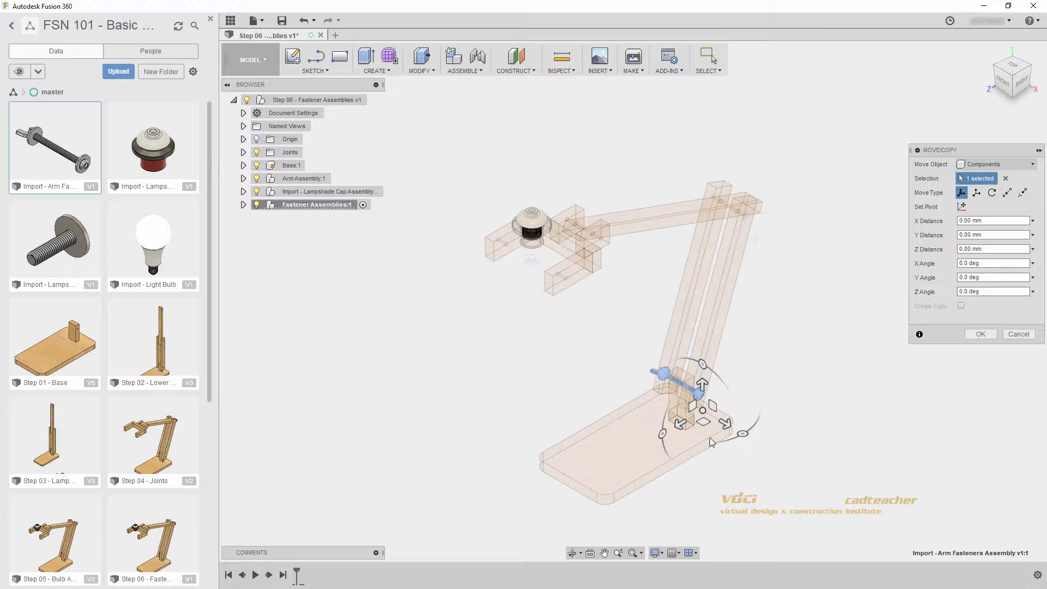
left_click_drag(692, 406, 638, 393)
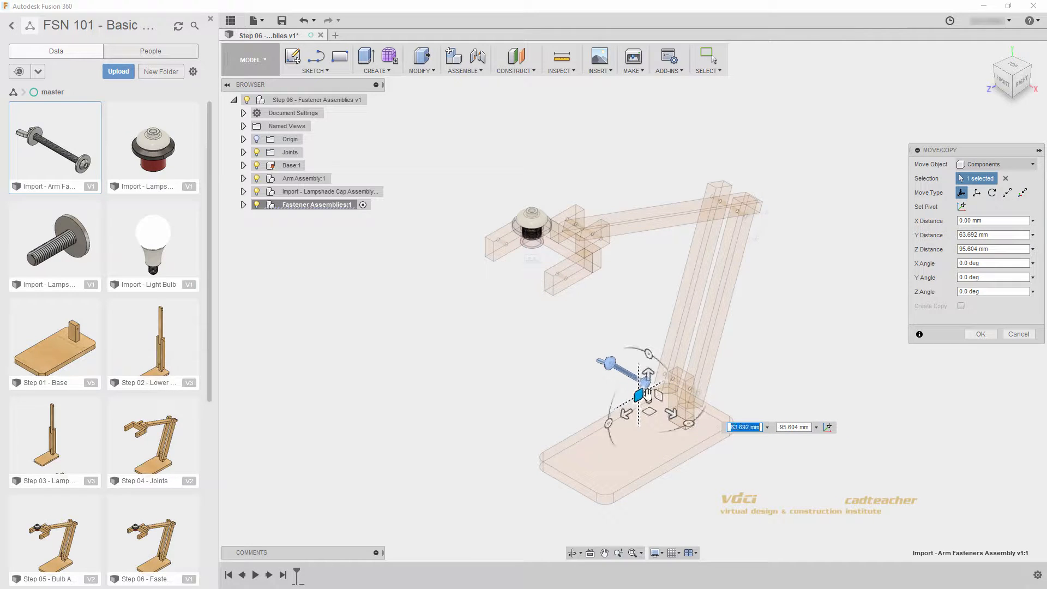
left_click(979, 334)
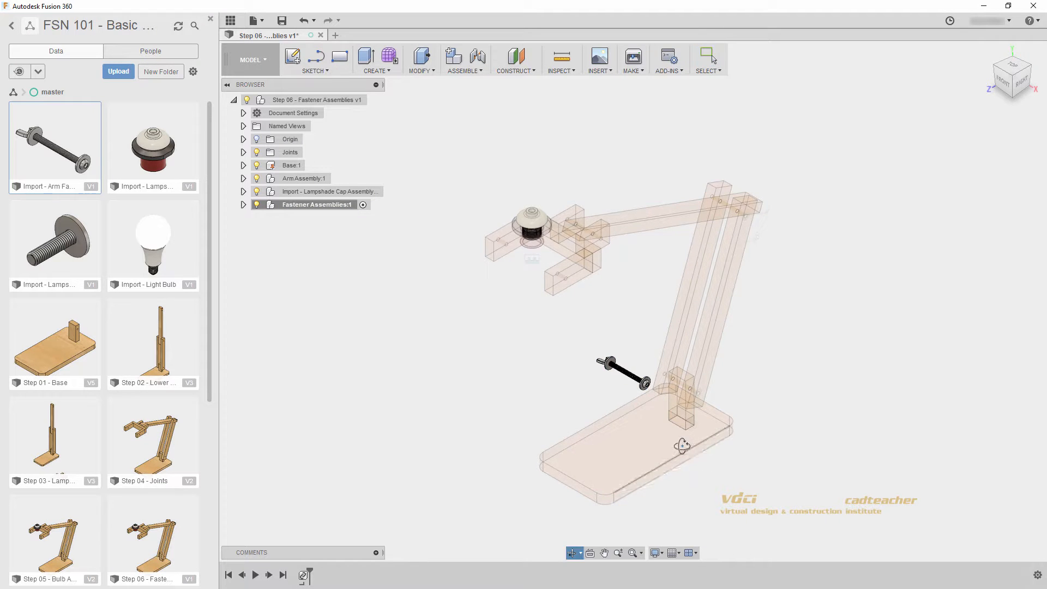
Create a rigid joint between the fastener's bolt-head washer and the outer hole at the lower end of the front upright arm.
middle_click_drag(679, 442, 669, 429, "shift")
scroll(669, 429, "up", 5)
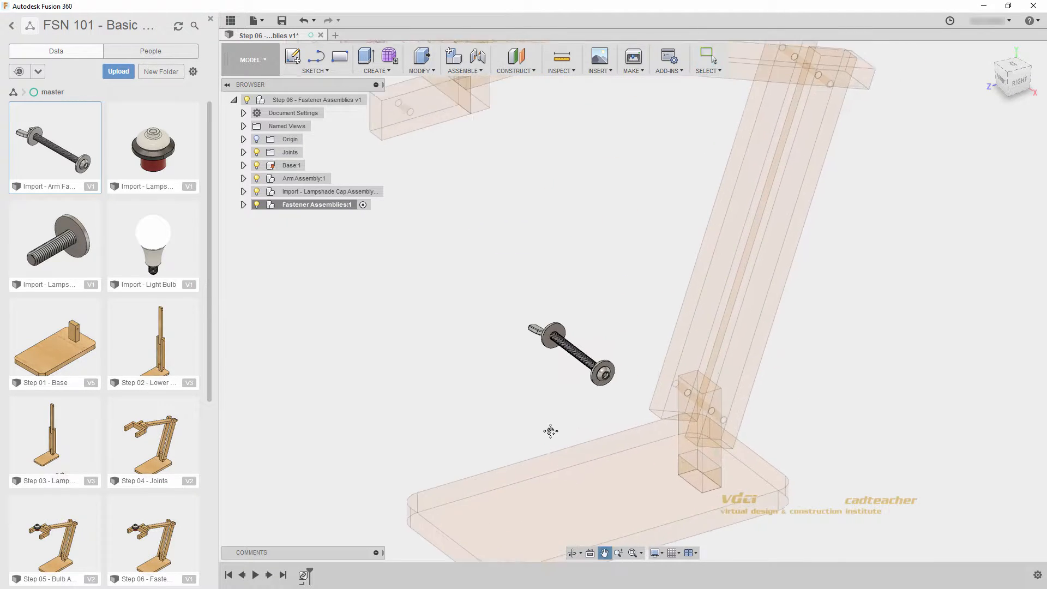
middle_click_drag(727, 455, 751, 403)
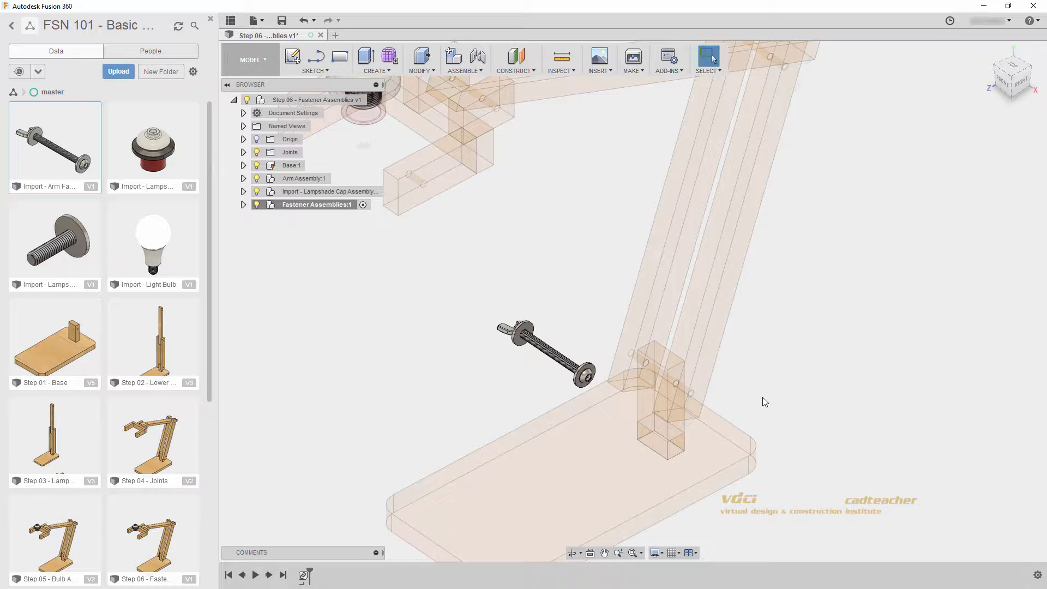
left_click(473, 57)
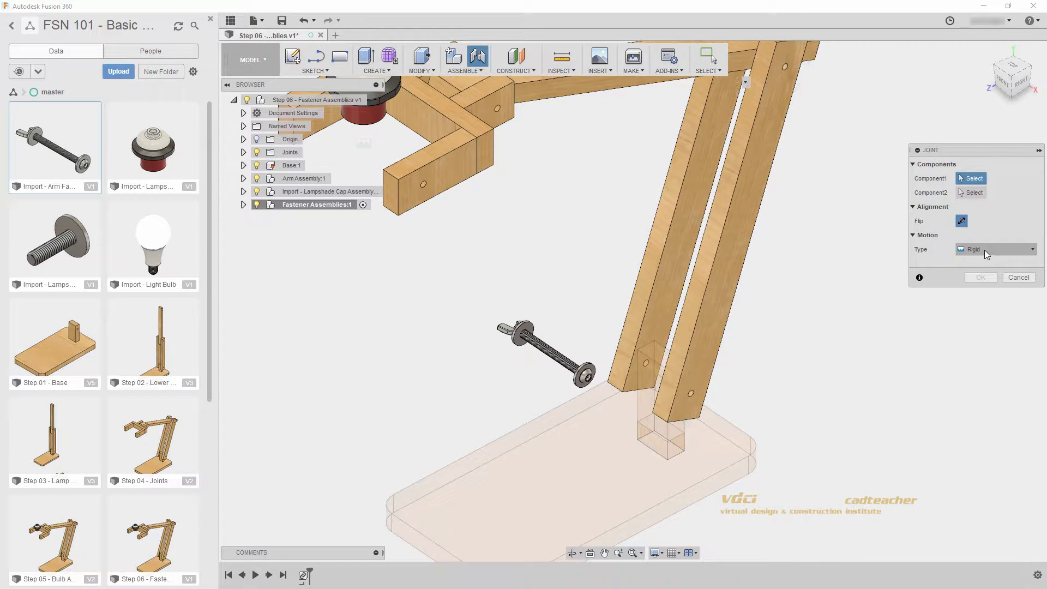
scroll(562, 383, "up", 3)
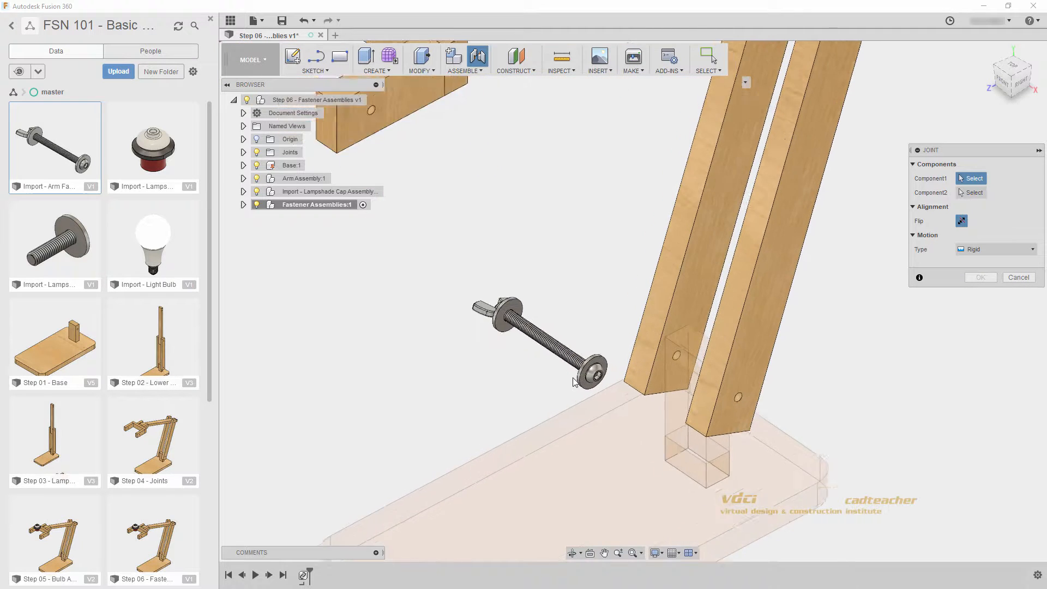
scroll(574, 381, "up", 5)
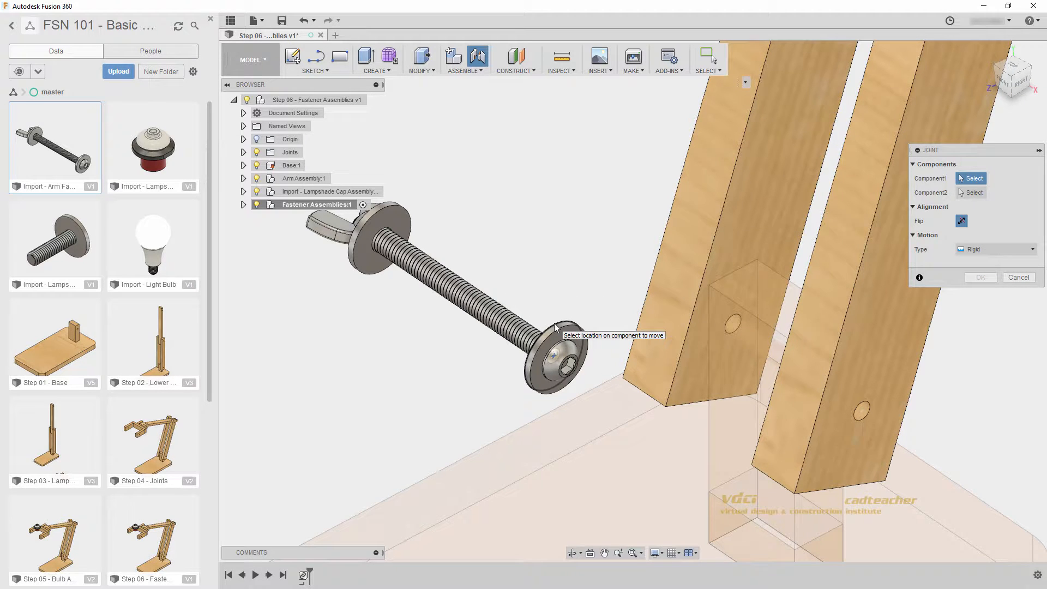
left_click(555, 327)
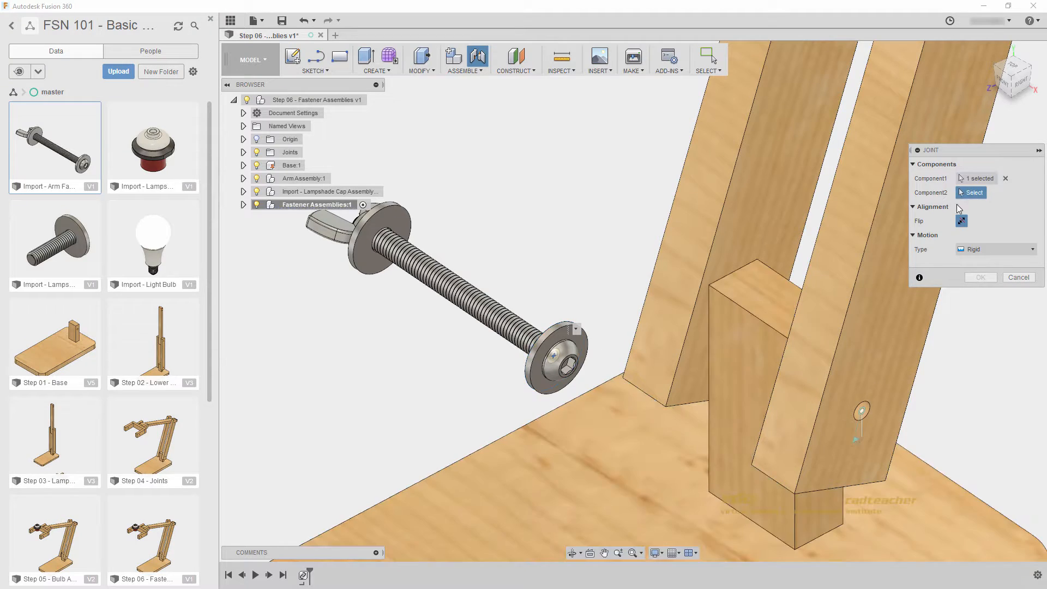
key("ctrl")
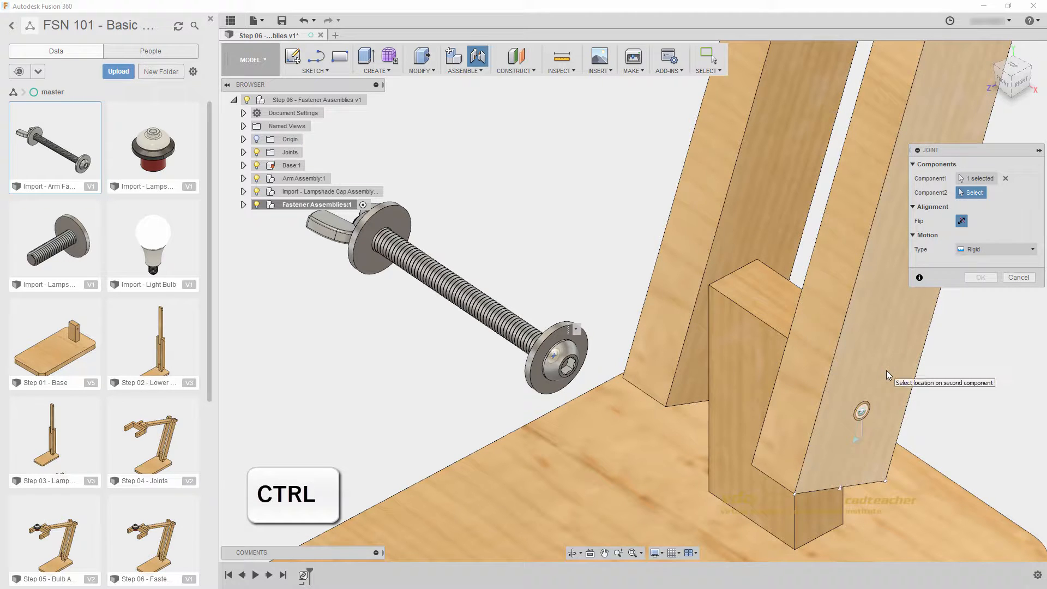
left_click(886, 371)
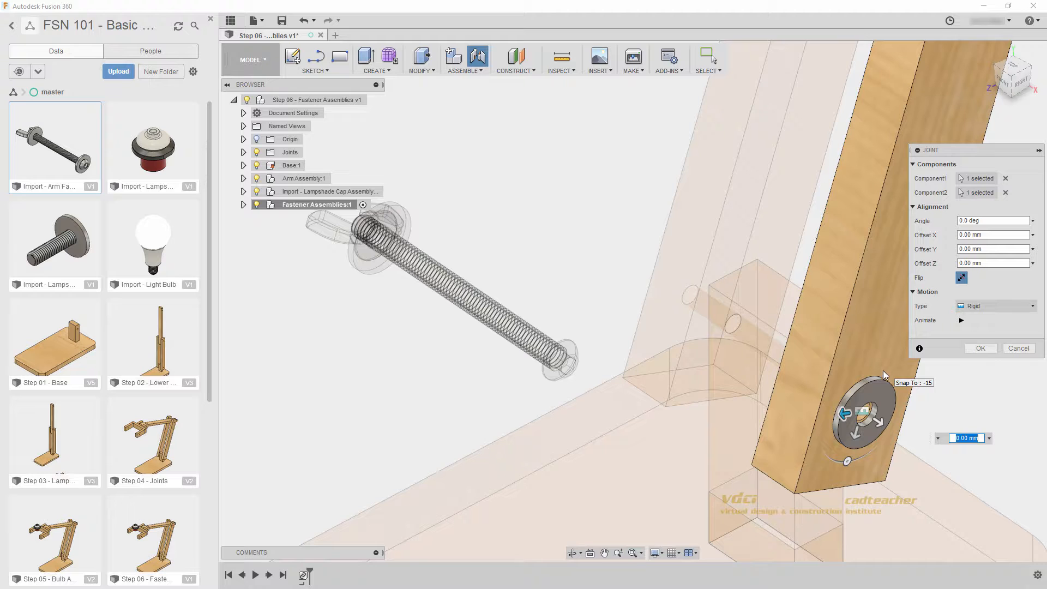
middle_click_drag(808, 381, 682, 391)
scroll(715, 402, "down", 3)
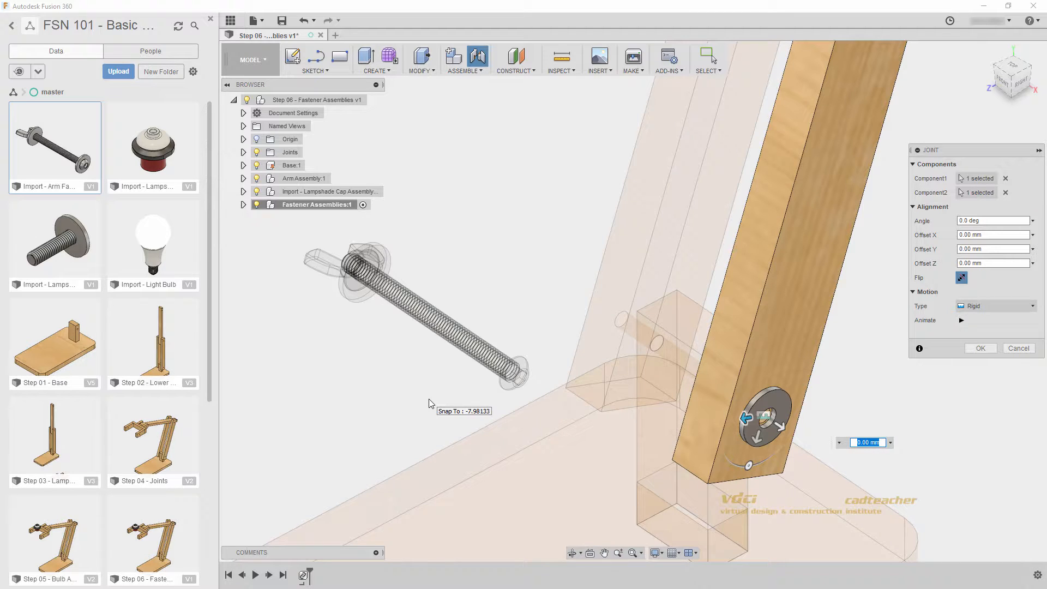
left_click(979, 349)
Paste a copy of the arm fastener into Fastener Assemblies, moved about 158 mm in Y and -86 mm in Z toward the upper elbow.
scroll(891, 381, "down", 5)
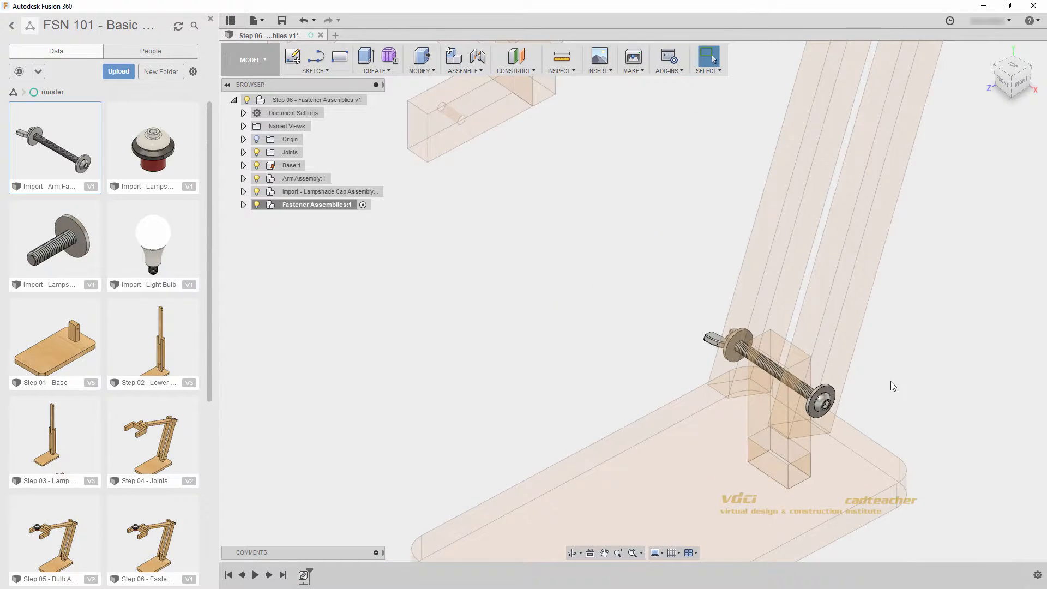
scroll(763, 403, "down", 3)
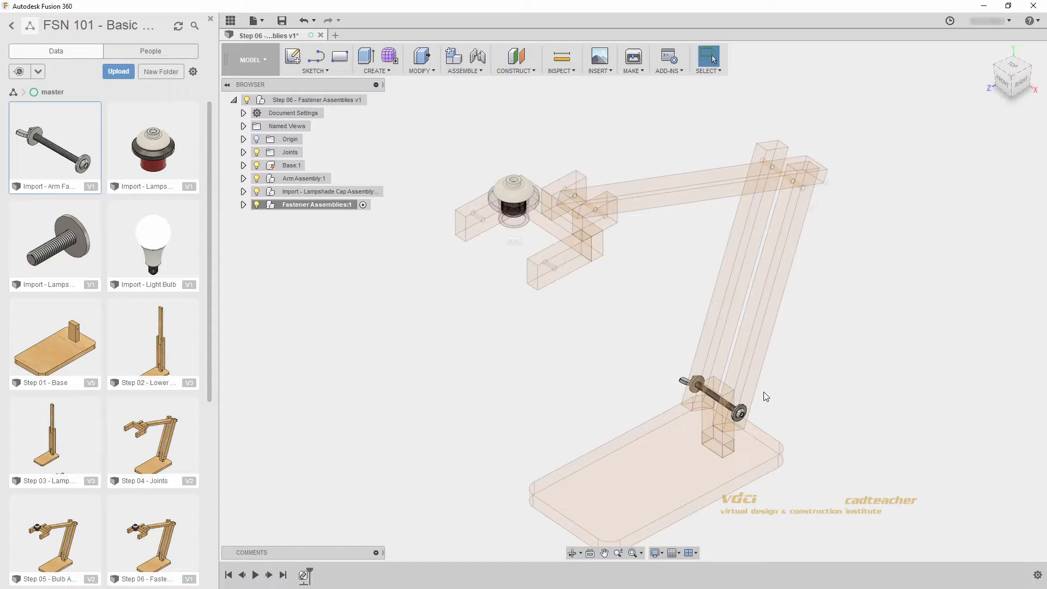
middle_click_drag(762, 397, 756, 352)
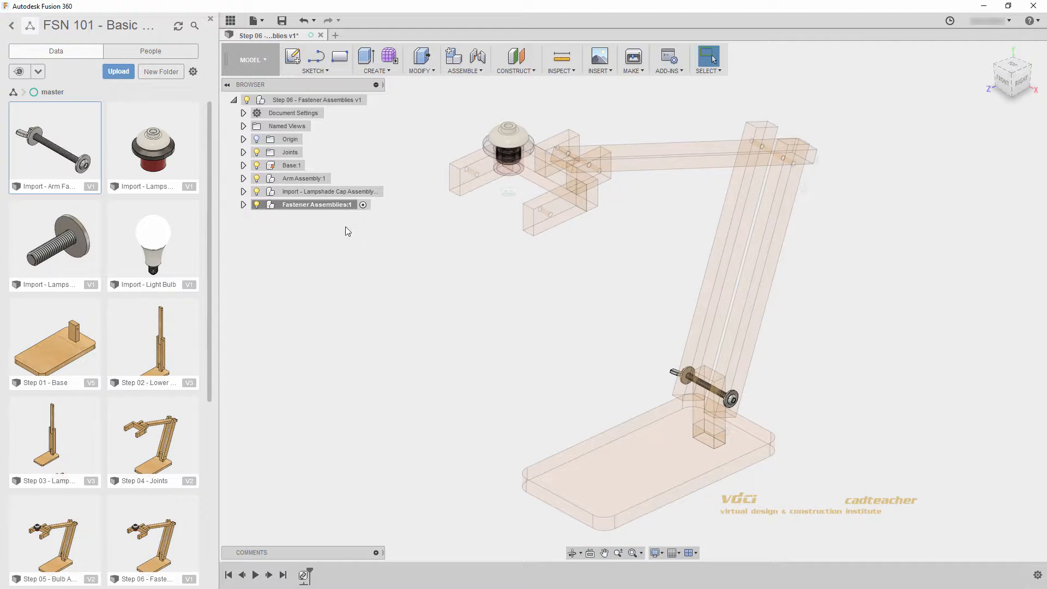
left_click(341, 205)
left_click(243, 205)
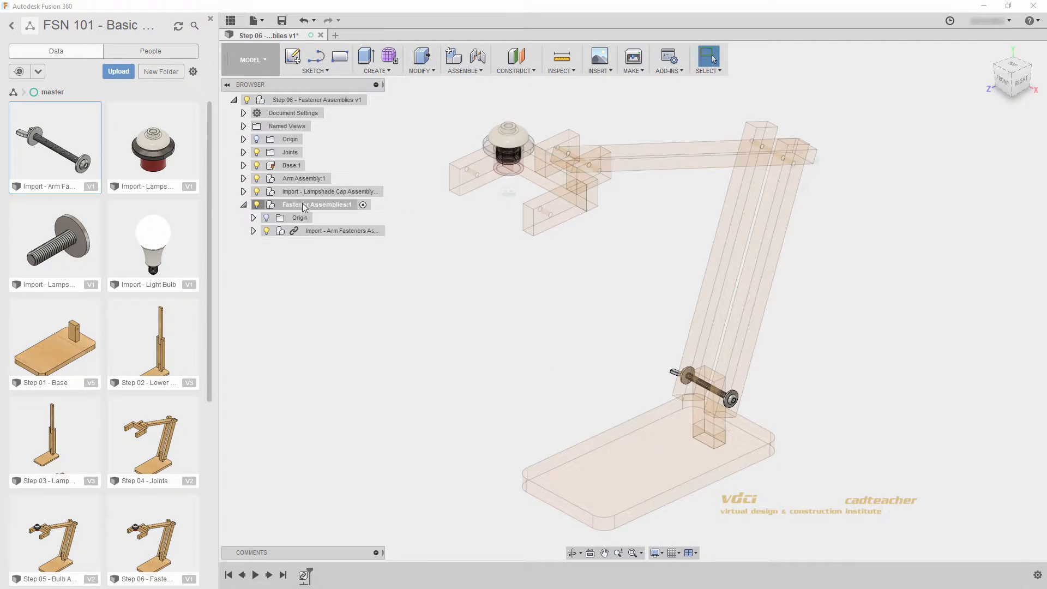
middle_click_drag(490, 307, 468, 299)
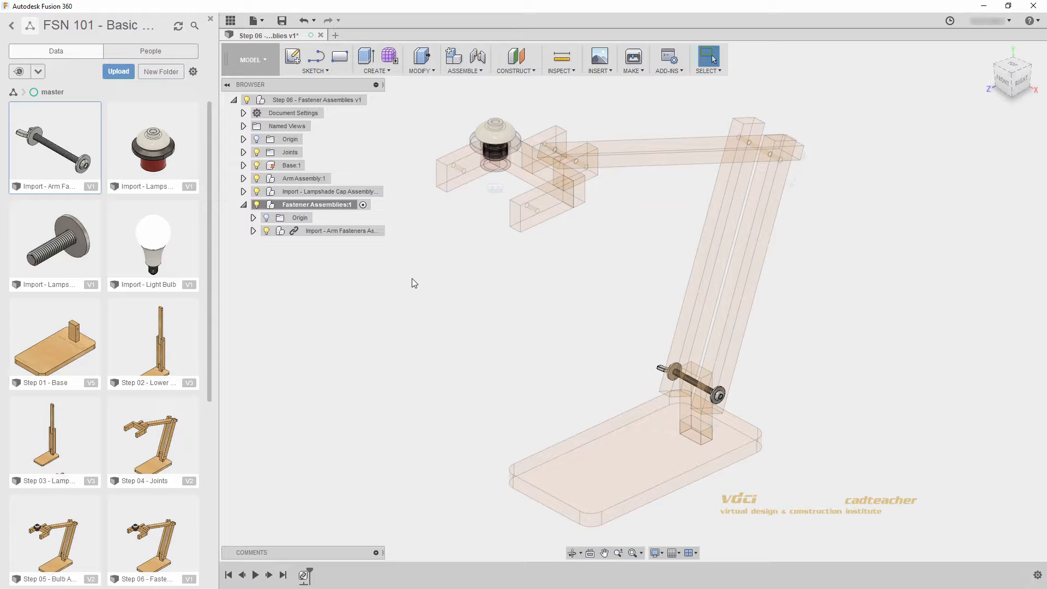
left_click(327, 233)
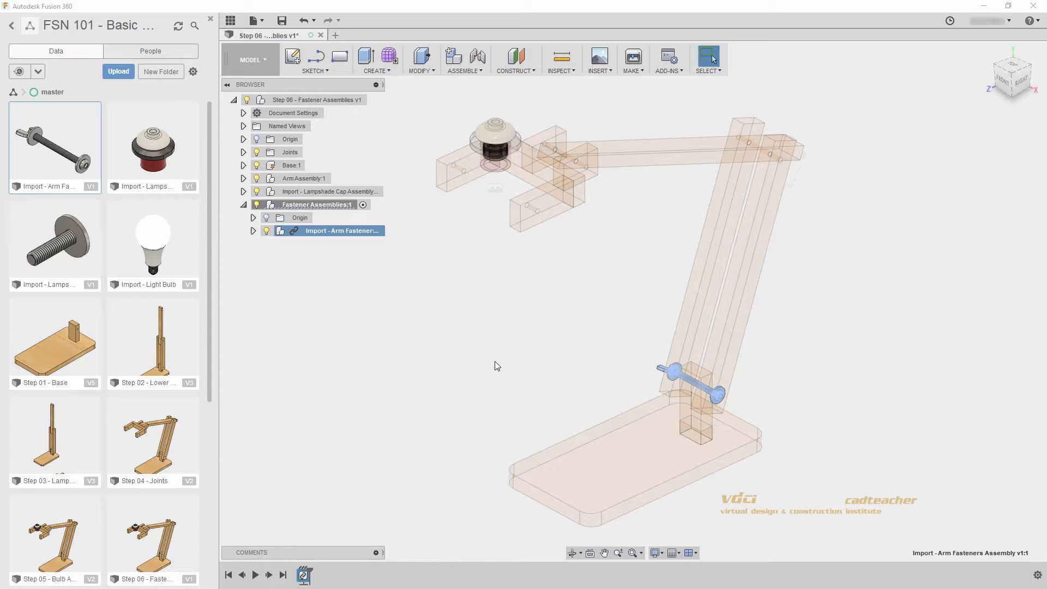
key("ctrl+v")
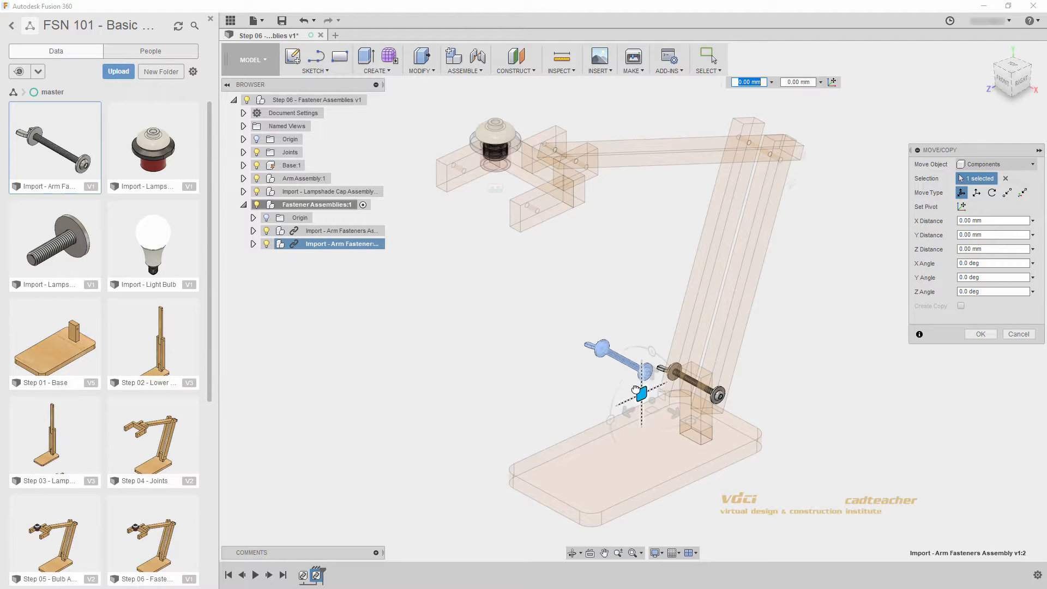
left_click_drag(633, 396, 704, 221)
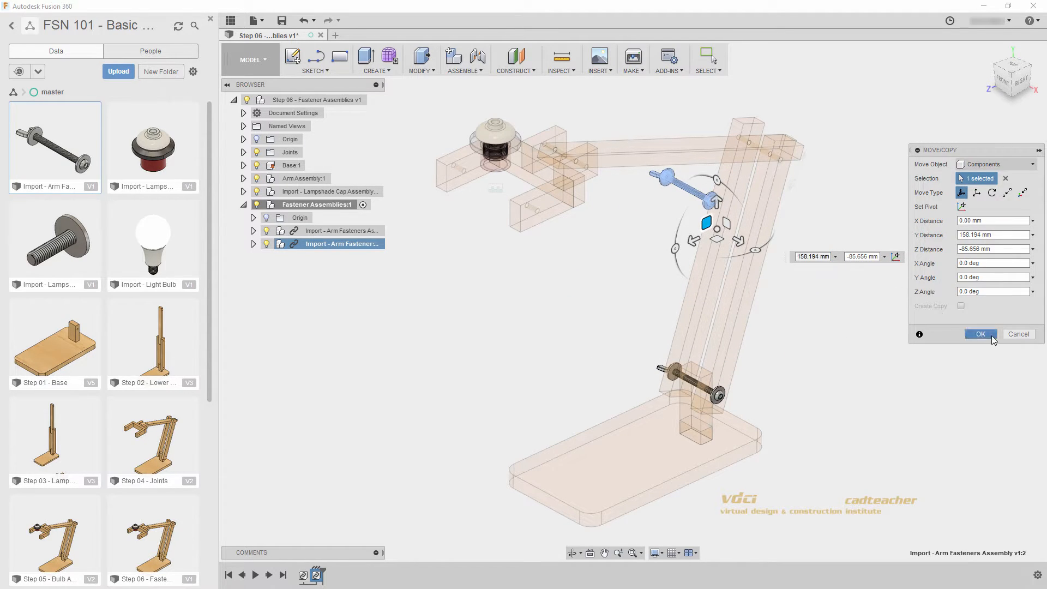
left_click(984, 334)
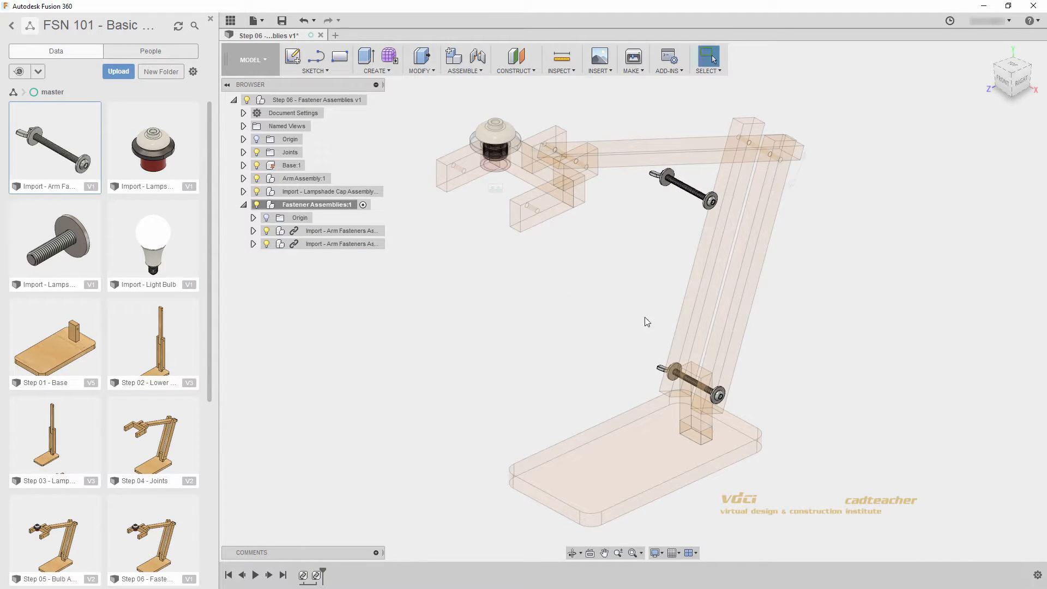
Paste another copy of the arm fastener, moved about 216 mm in Y and 42 mm in Z, beside the lampshade bracket.
key("ctrl+v")
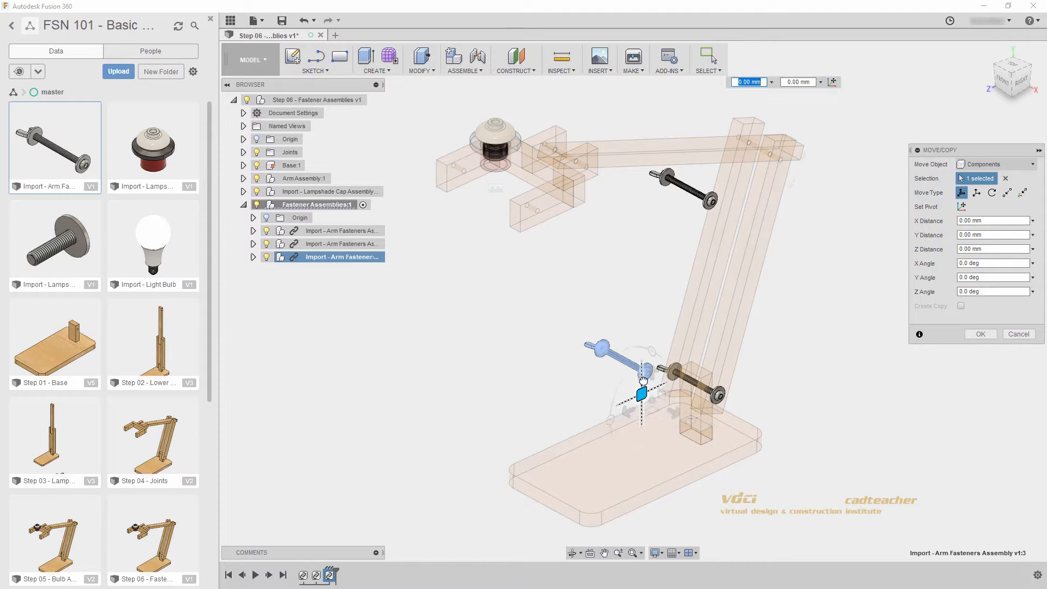
left_click_drag(638, 396, 614, 216)
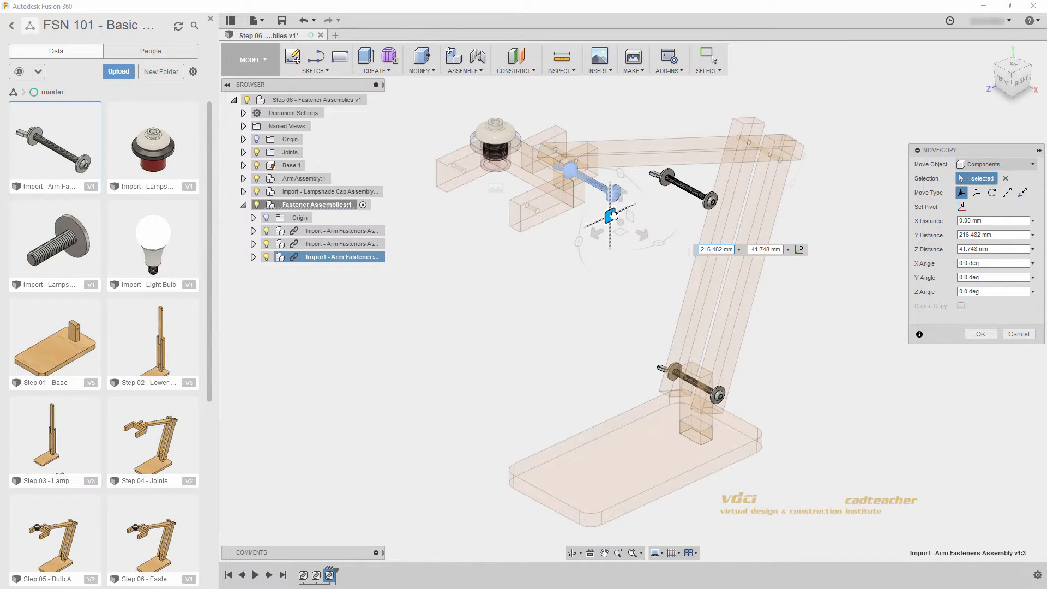
left_click(980, 334)
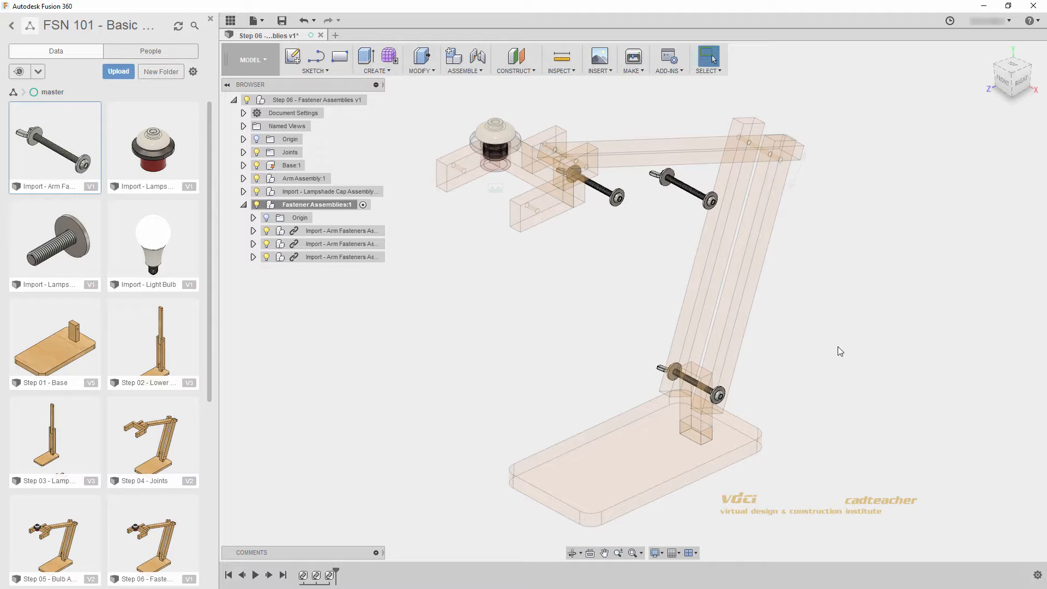
Create a rigid joint between the elbow fastener's bolt-head washer and the outer hole at the upper end of the front upright arm.
scroll(755, 211, "up", 6)
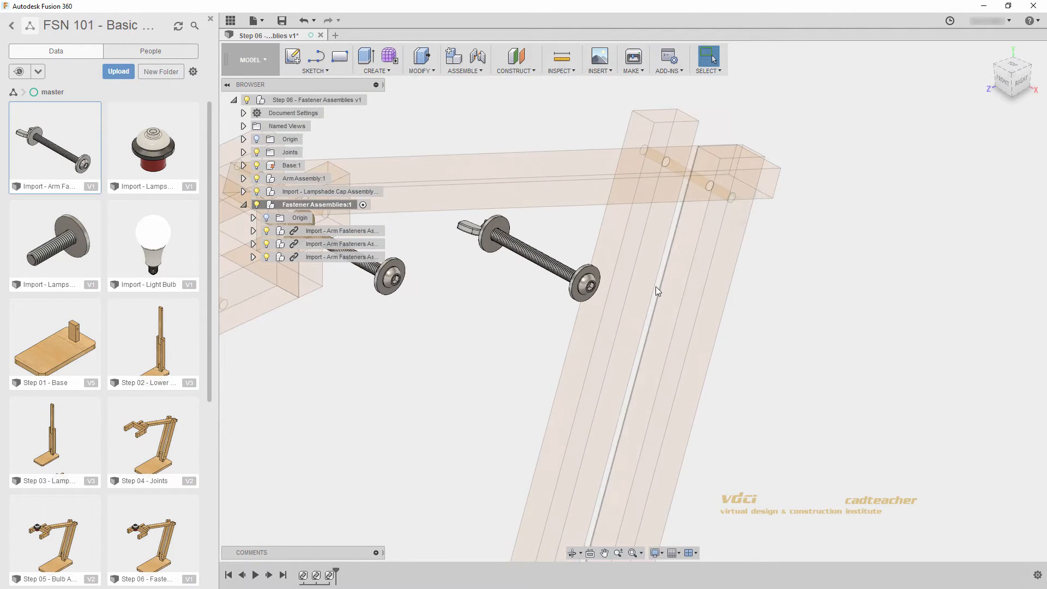
middle_click_drag(655, 287, 635, 327)
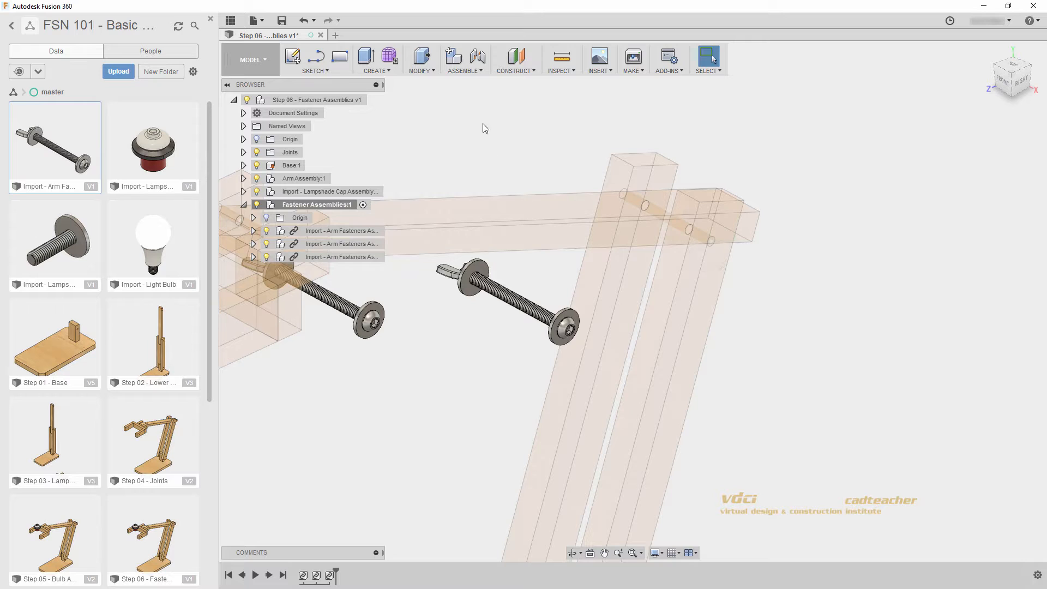
left_click(477, 57)
scroll(570, 282, "up", 5)
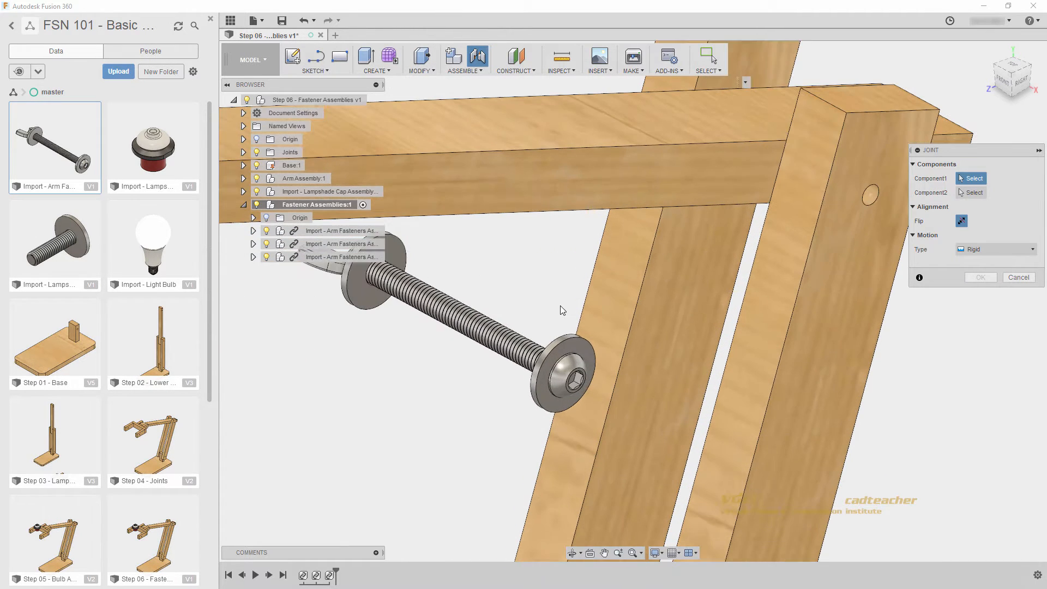
left_click(560, 336)
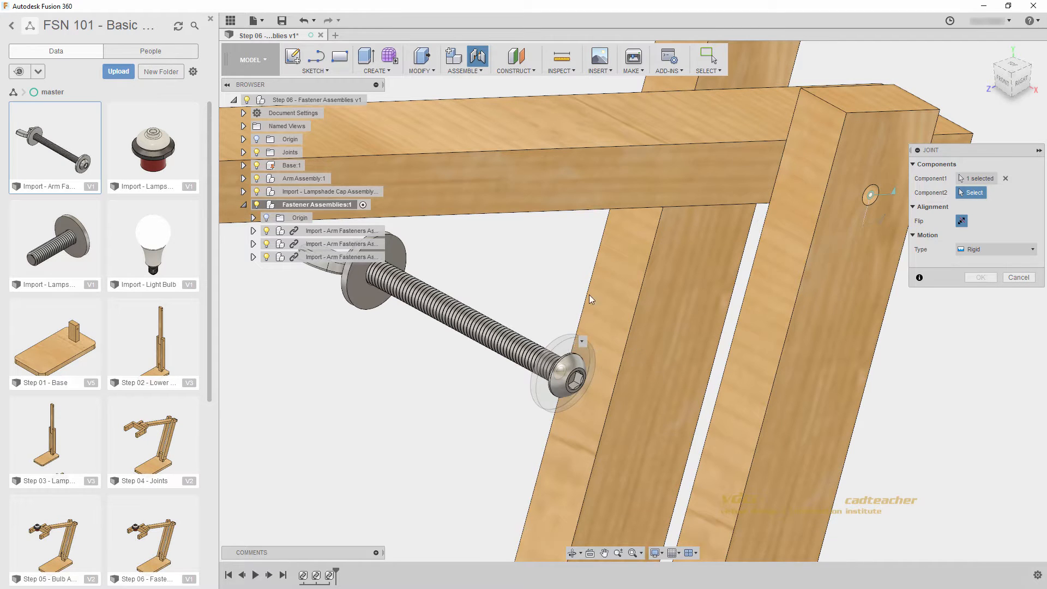
middle_click_drag(589, 294, 471, 290)
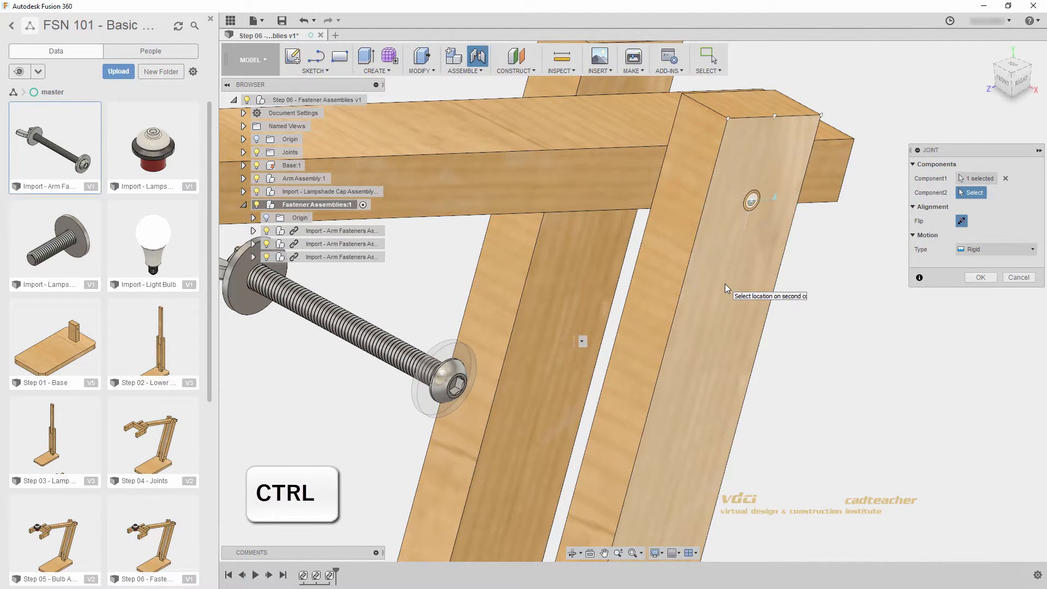
left_click(747, 250)
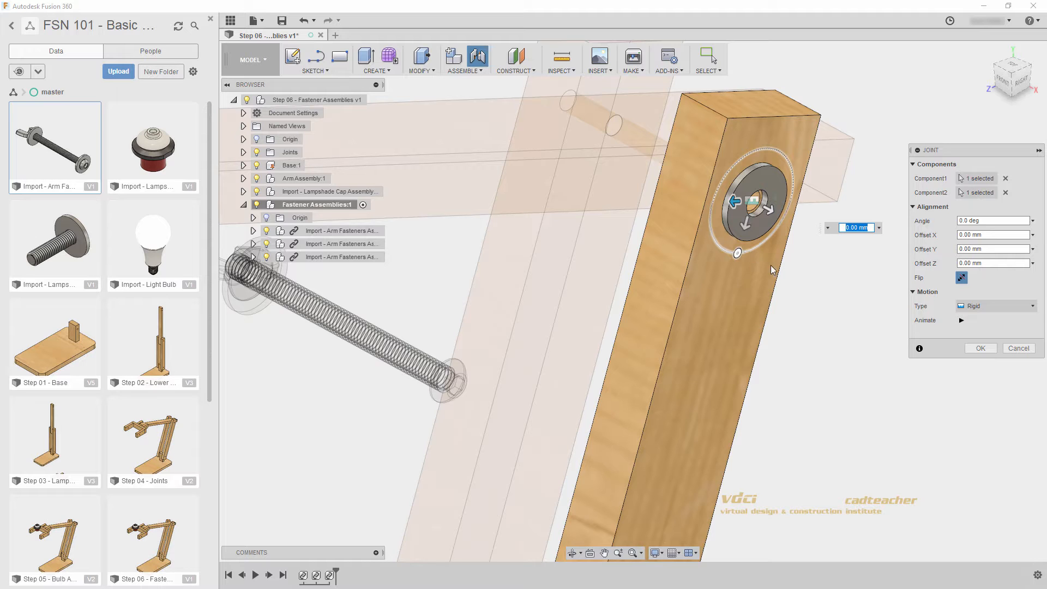
left_click(972, 349)
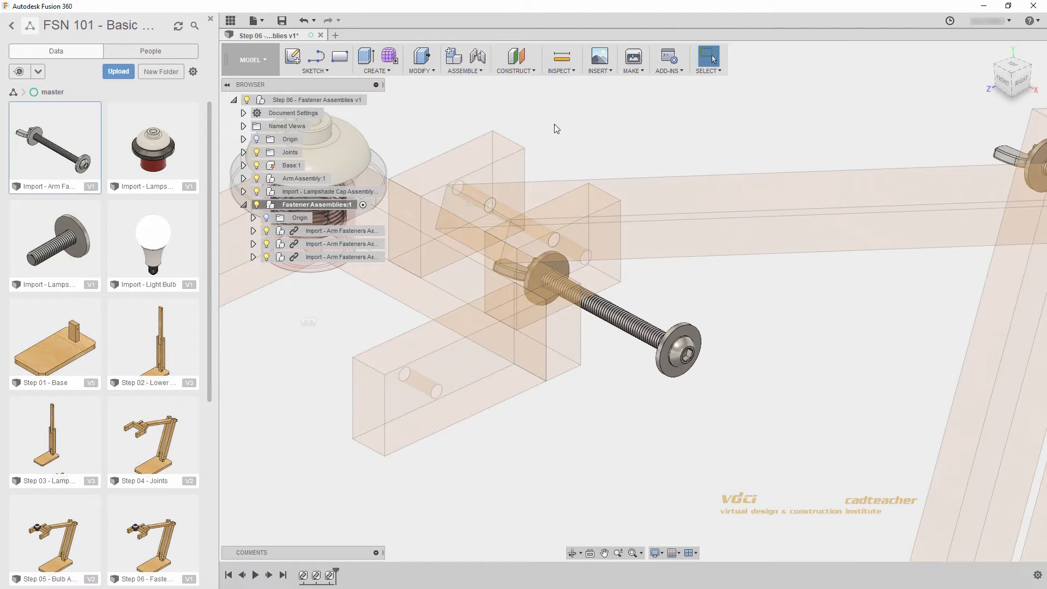
Create a rigid joint between the third fastener's bolt-head washer and the outer arm hole beside the lampshade bracket.
left_click(478, 58)
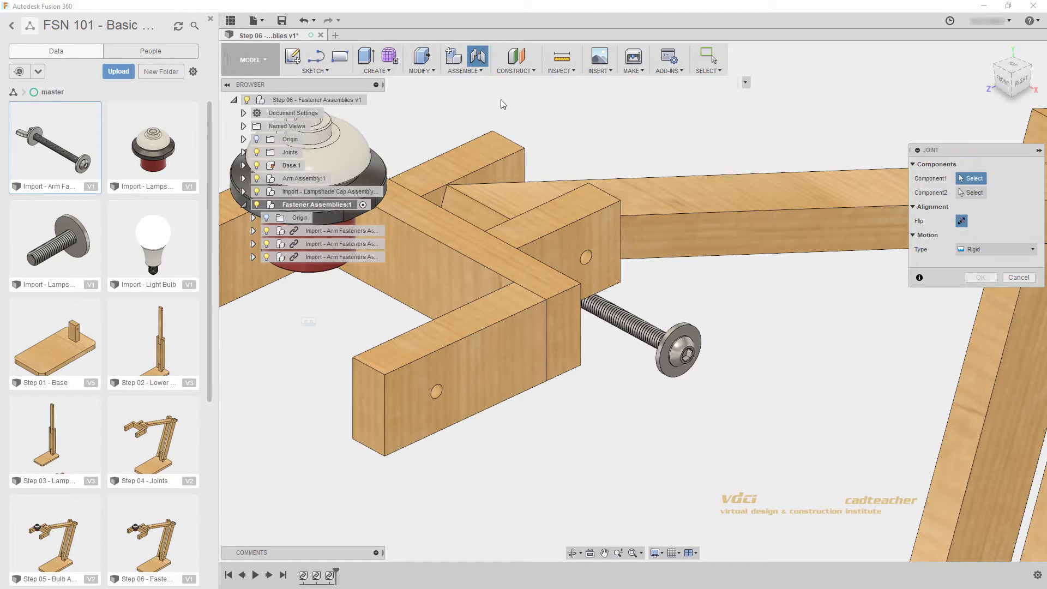
left_click(679, 326)
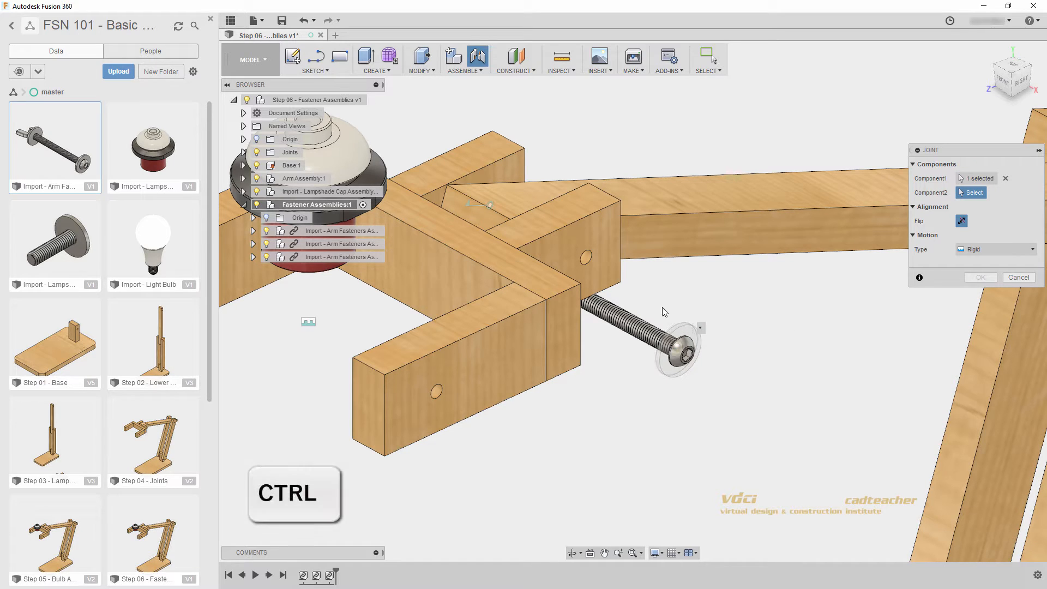
left_click(596, 241)
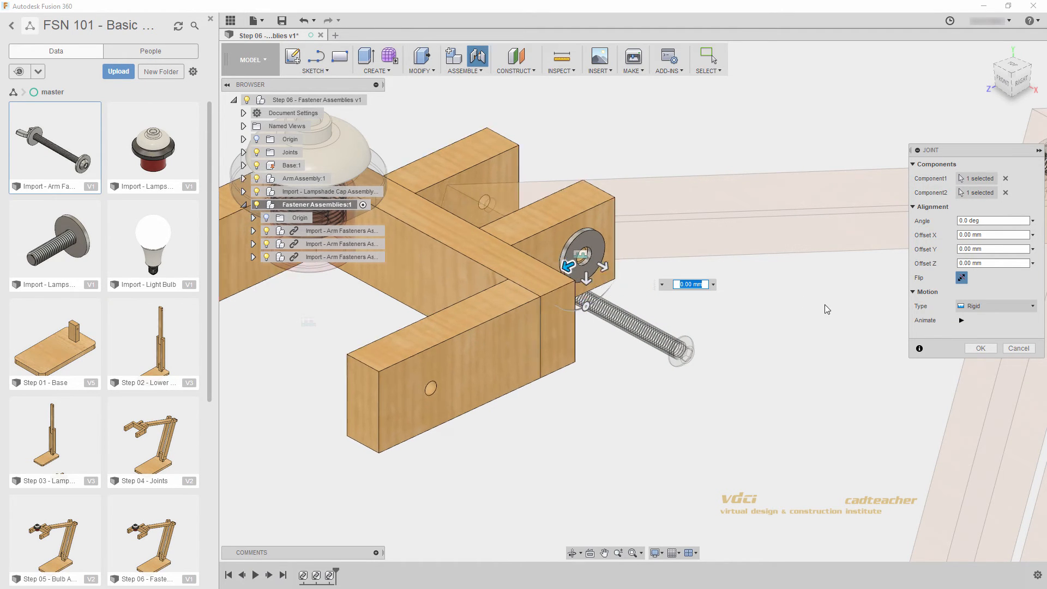
left_click(974, 347)
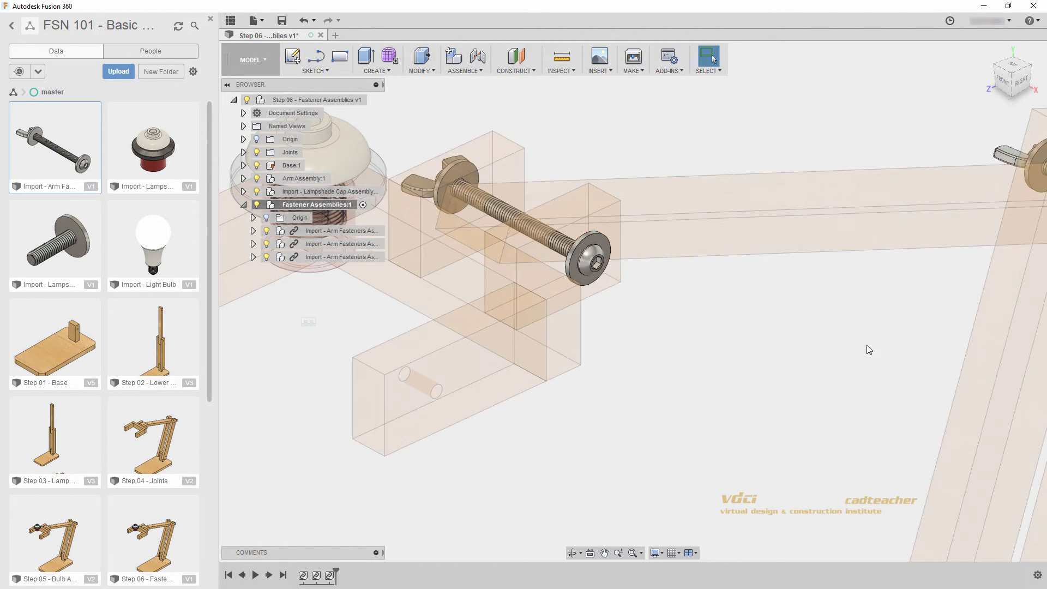
Reactivate the top-level Step 06 - Fastener Assemblies component in the home view and save the design as a new version.
middle_click_drag(769, 363, 729, 260)
scroll(737, 296, "down", 4)
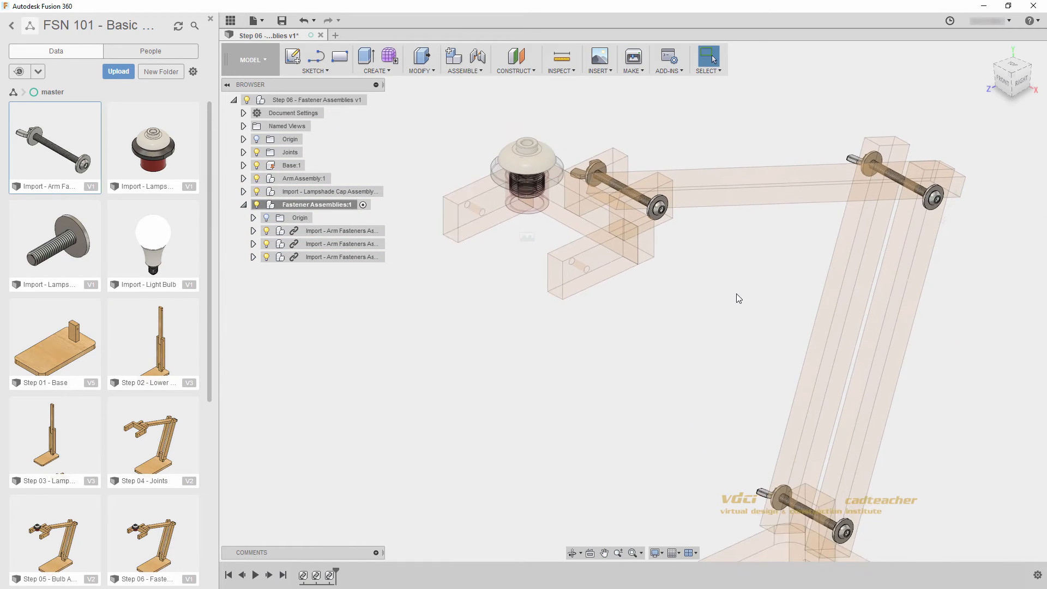
middle_click_drag(737, 327, 665, 255)
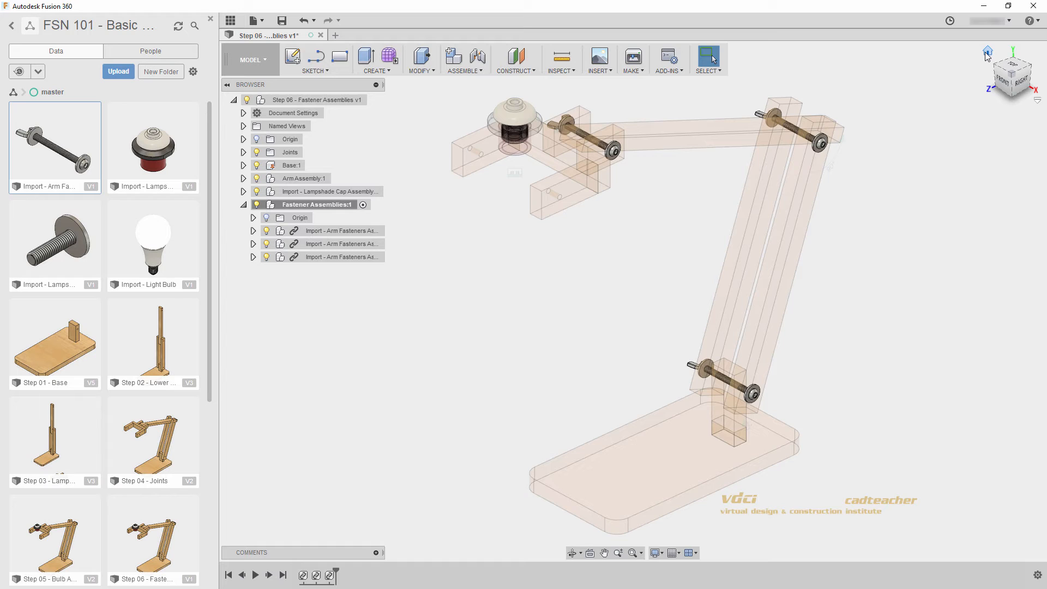
left_click(986, 52)
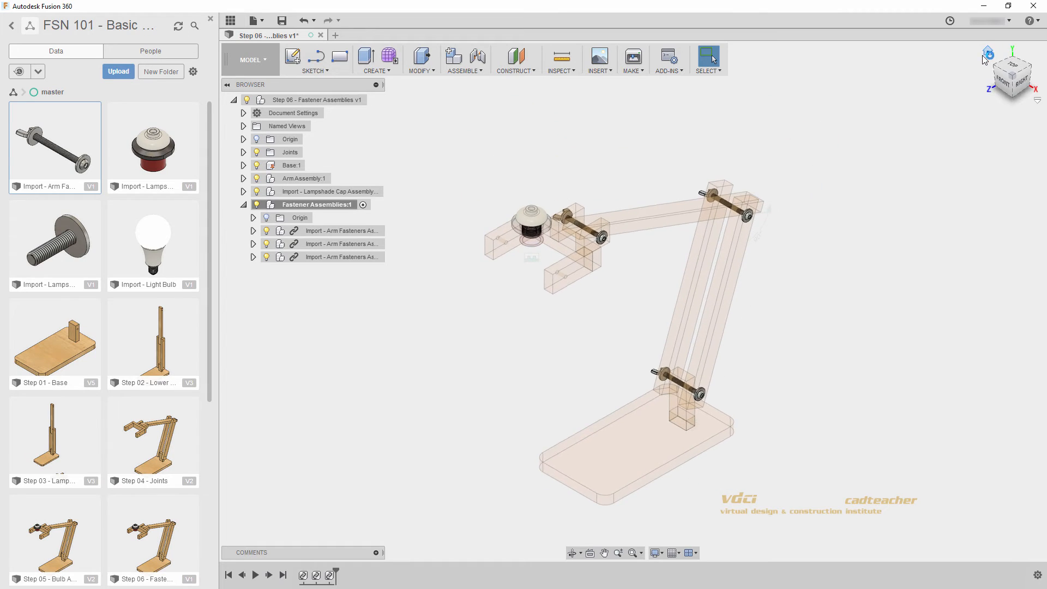
left_click(244, 205)
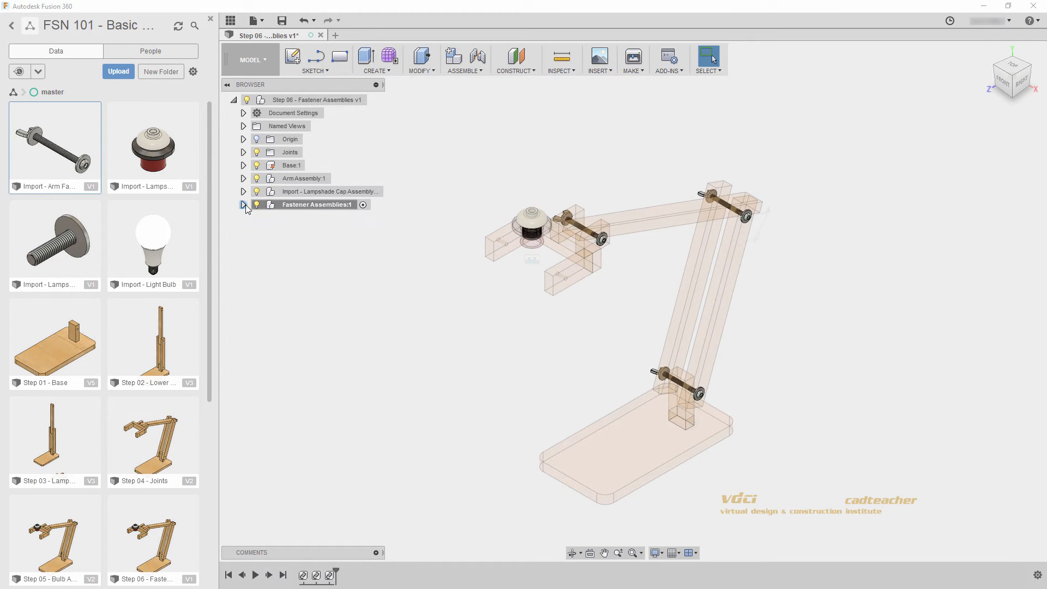
left_click(375, 100)
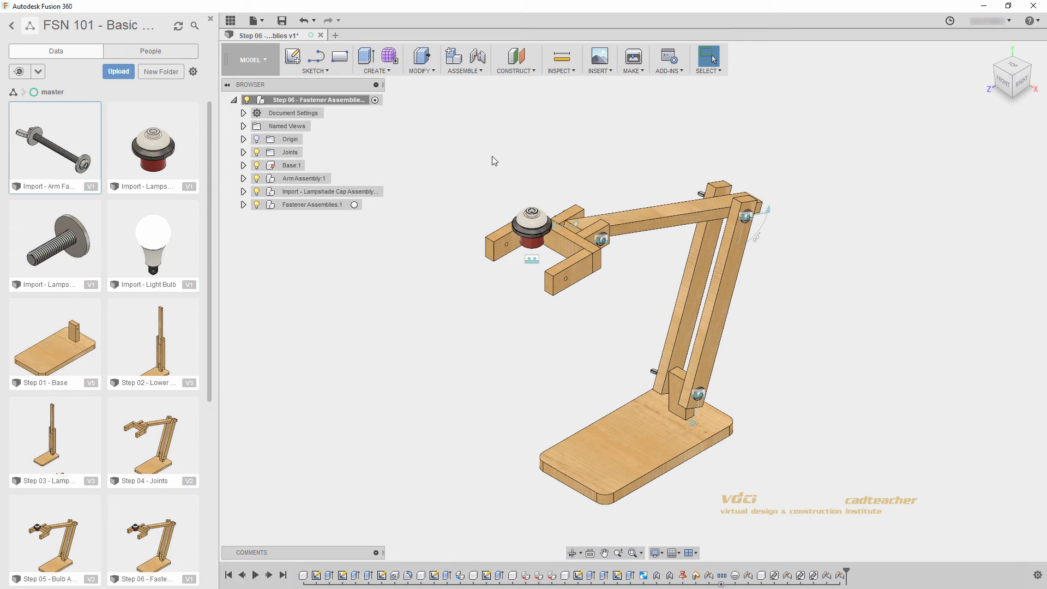
left_click(282, 20)
left_click(521, 310)
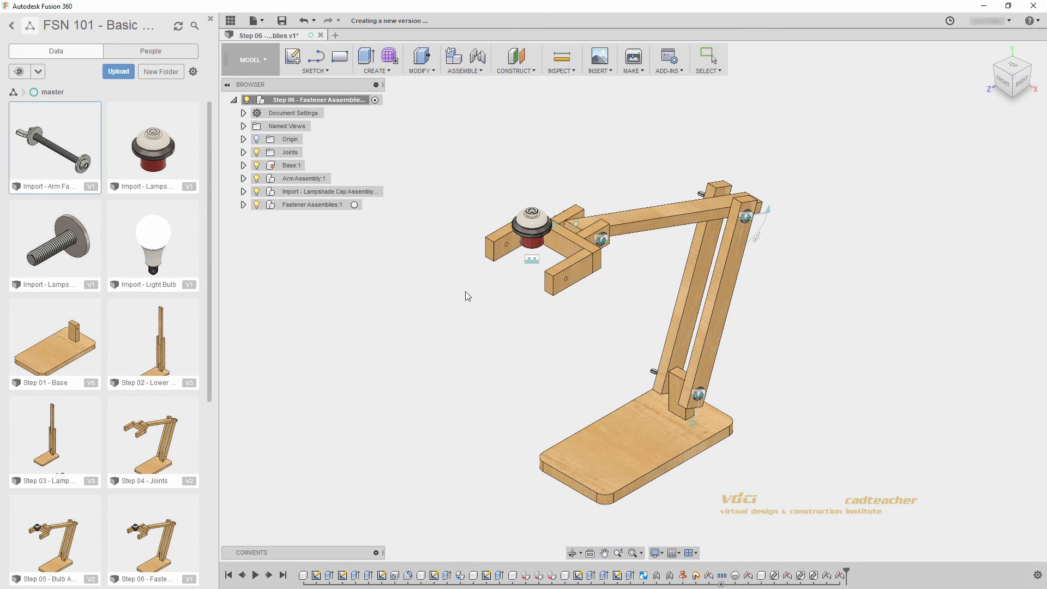